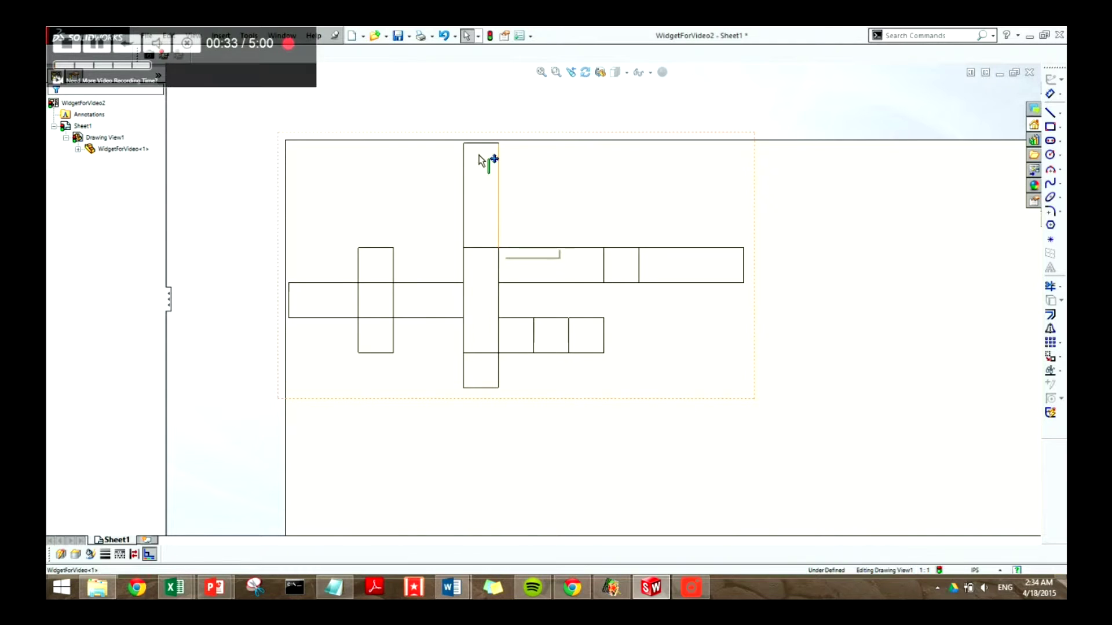
Select all the outer perimeter edges of the flat pattern in the drawing view and set their line color to red
{"action": "left_click", "coordinate": [477, 144], "text": "ctrl"}
{"action": "left_click", "coordinate": [464, 172], "text": "ctrl"}
{"action": "left_click", "coordinate": [447, 284], "text": "ctrl"}
{"action": "left_click", "coordinate": [394, 266], "text": "ctrl"}
{"action": "left_click", "coordinate": [382, 248], "text": "ctrl"}
{"action": "left_click", "coordinate": [357, 274], "text": "ctrl"}
{"action": "left_click", "coordinate": [346, 283], "text": "ctrl"}
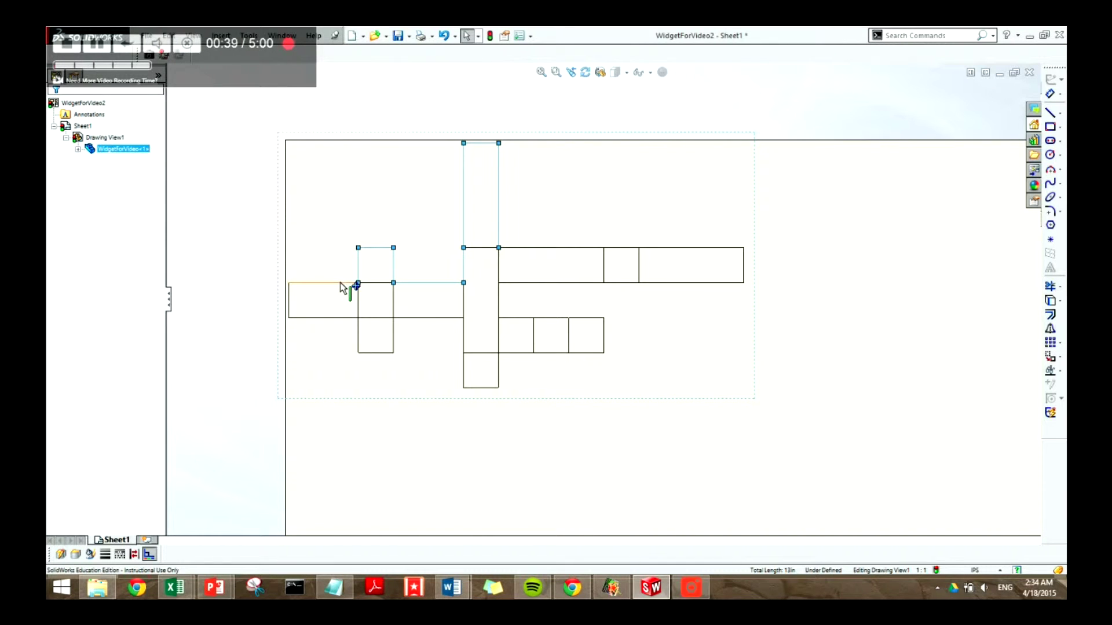
{"action": "left_click", "coordinate": [289, 303], "text": "ctrl"}
{"action": "left_click", "coordinate": [335, 317], "text": "ctrl"}
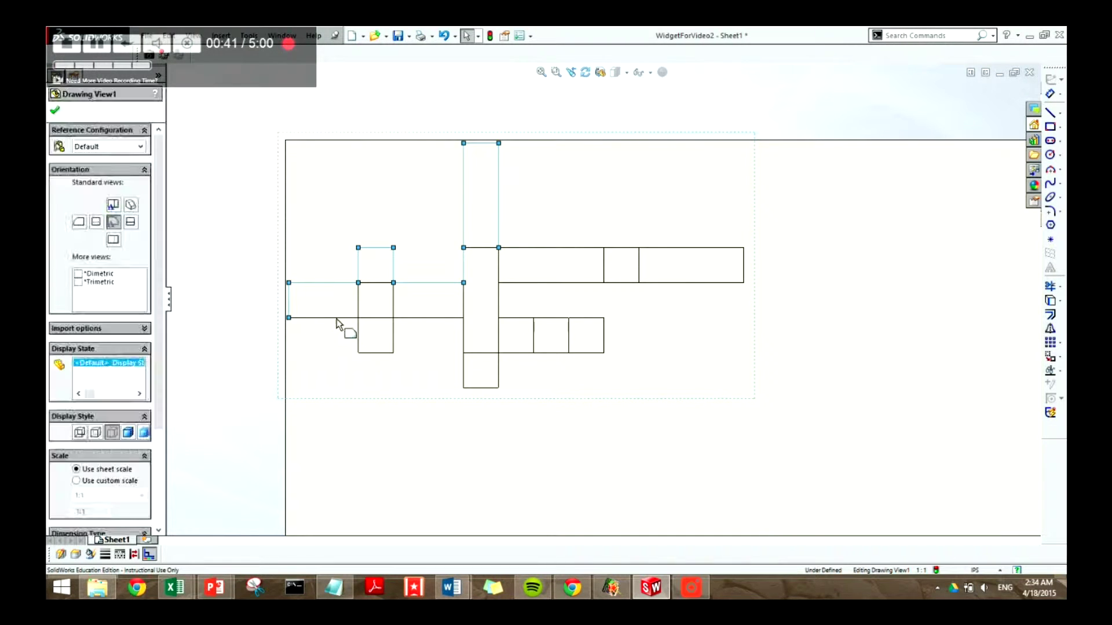
{"action": "left_click", "coordinate": [358, 333], "text": "ctrl"}
{"action": "left_click", "coordinate": [374, 353], "text": "ctrl"}
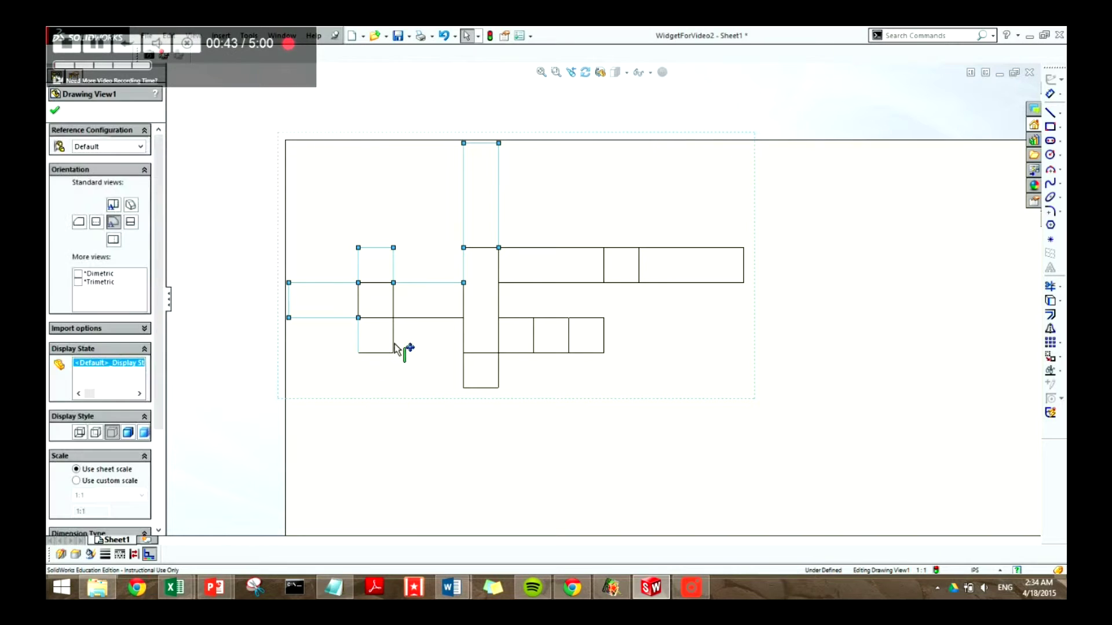
{"action": "left_click", "coordinate": [393, 339], "text": "ctrl"}
{"action": "left_click", "coordinate": [438, 318], "text": "ctrl"}
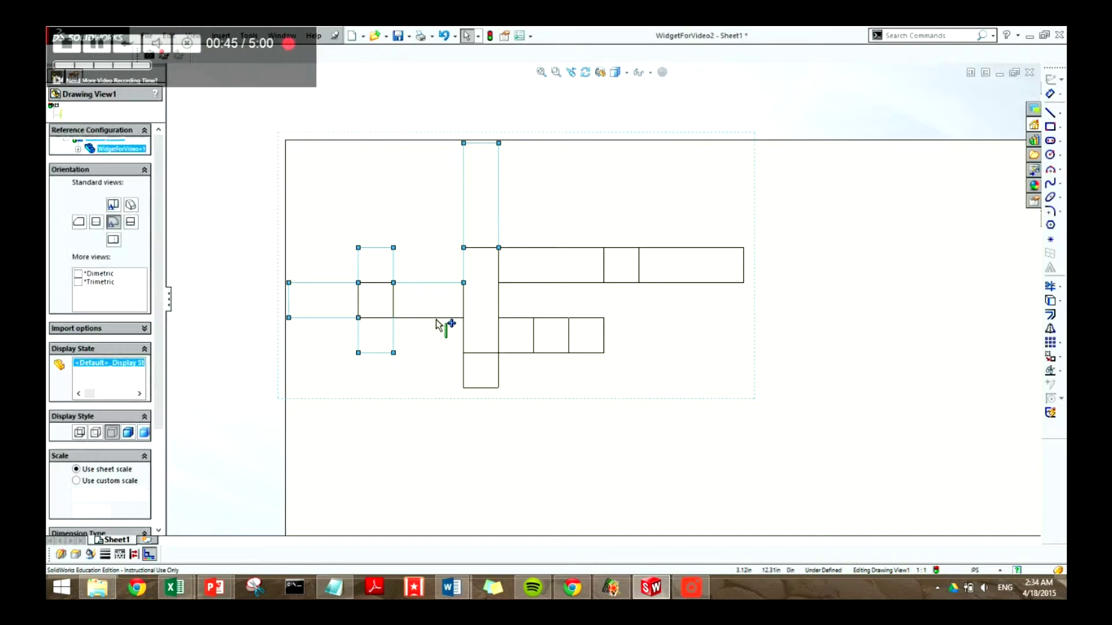
{"action": "left_click", "coordinate": [464, 342], "text": "ctrl"}
{"action": "left_click", "coordinate": [463, 377], "text": "ctrl"}
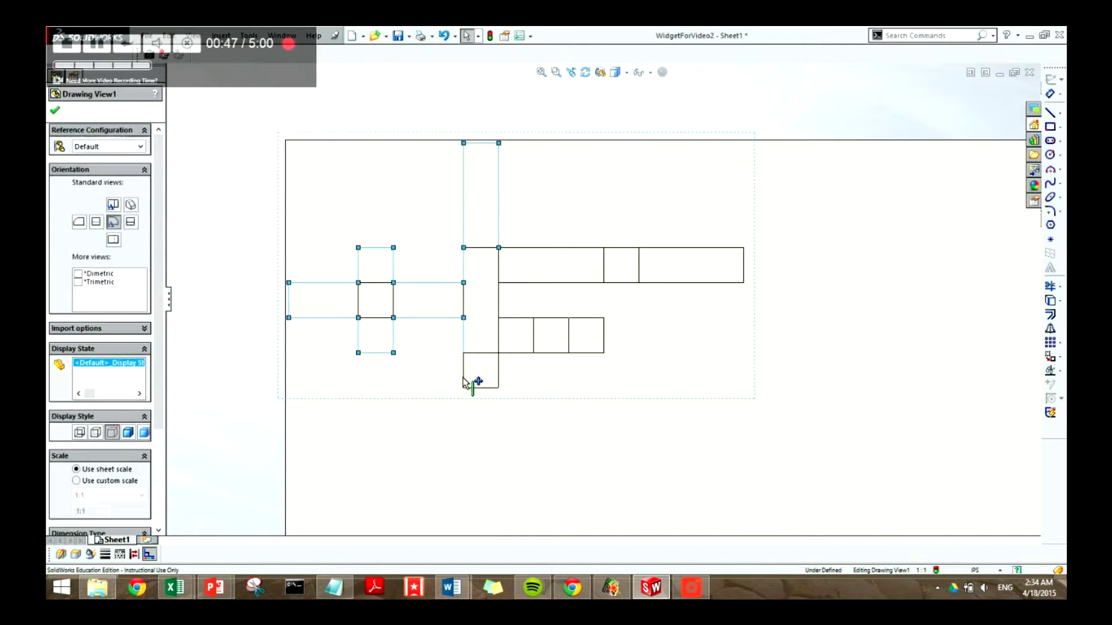
{"action": "left_click", "coordinate": [481, 388], "text": "ctrl"}
{"action": "left_click", "coordinate": [499, 366], "text": "ctrl"}
{"action": "left_click", "coordinate": [530, 354], "text": "ctrl"}
{"action": "left_click", "coordinate": [566, 353], "text": "ctrl"}
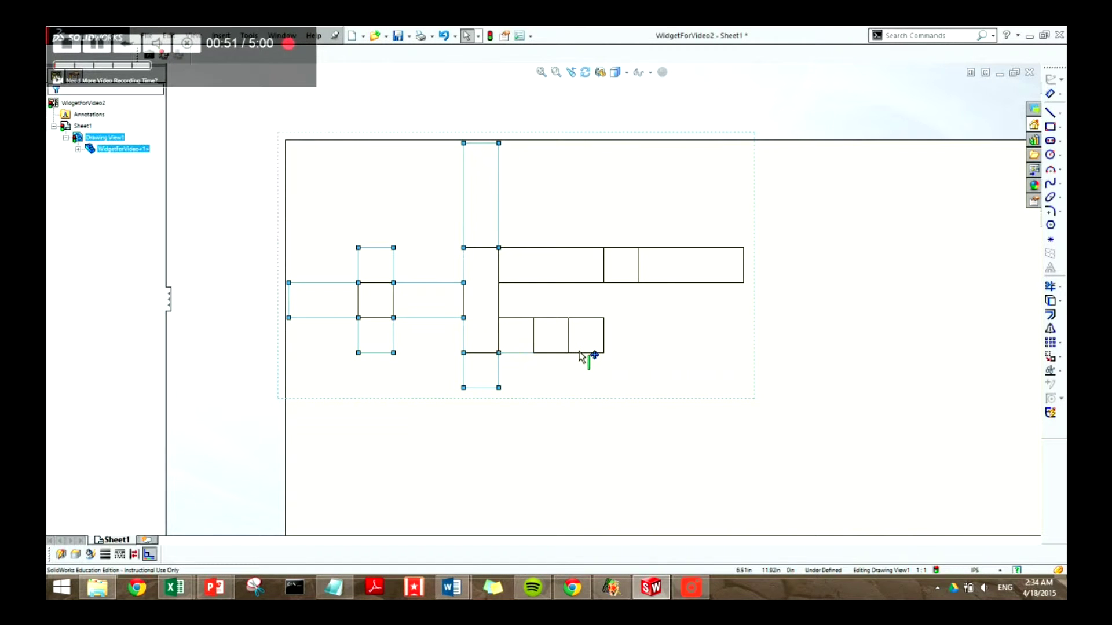
{"action": "left_click", "coordinate": [604, 340], "text": "ctrl"}
{"action": "left_click", "coordinate": [548, 319], "text": "ctrl"}
{"action": "left_click", "coordinate": [523, 320], "text": "ctrl"}
{"action": "left_click", "coordinate": [500, 305], "text": "ctrl"}
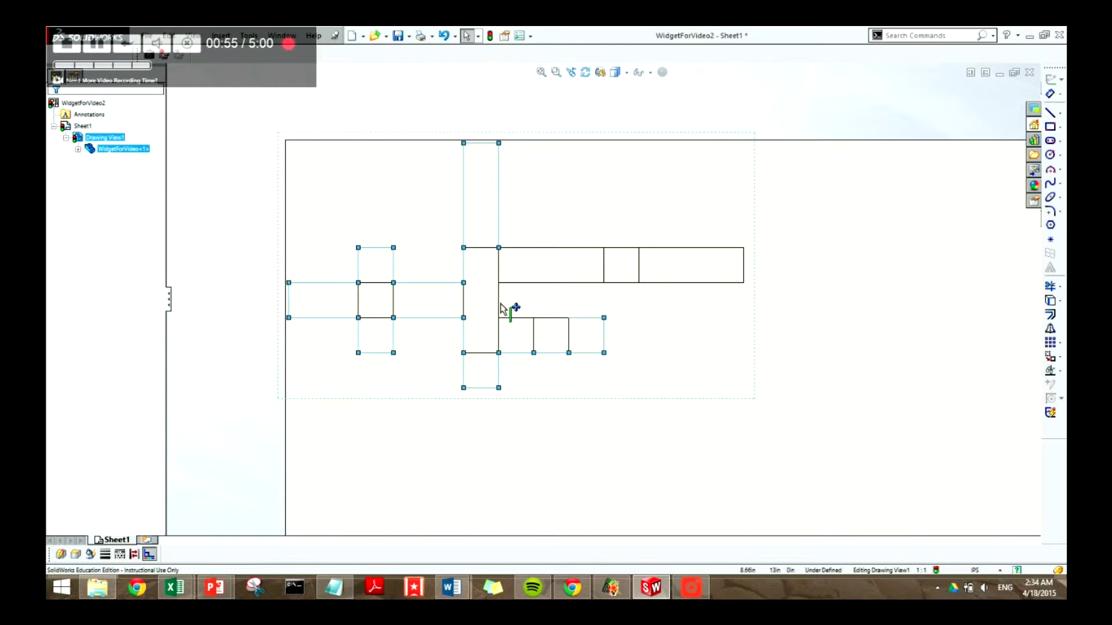
{"action": "left_click", "coordinate": [525, 284], "text": "ctrl"}
{"action": "left_click", "coordinate": [618, 284], "text": "ctrl"}
{"action": "left_click", "coordinate": [655, 284], "text": "ctrl"}
{"action": "left_click", "coordinate": [745, 269], "text": "ctrl"}
{"action": "left_click", "coordinate": [744, 272], "text": "ctrl"}
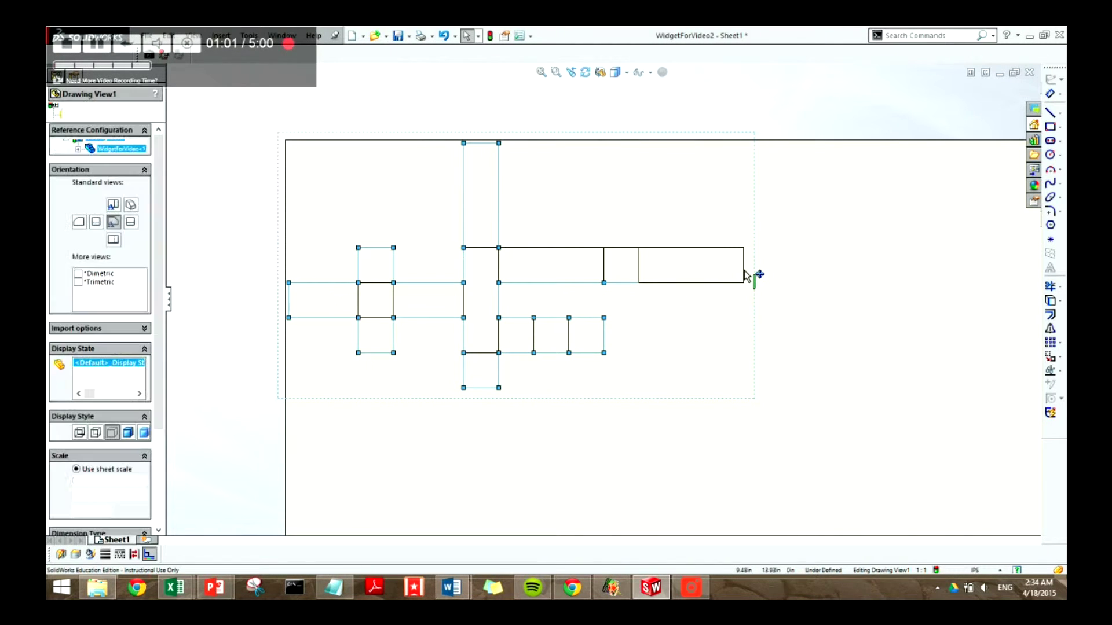
{"action": "left_click", "coordinate": [724, 249], "text": "ctrl"}
{"action": "left_click", "coordinate": [623, 249], "text": "ctrl"}
{"action": "left_click", "coordinate": [573, 250], "text": "ctrl"}
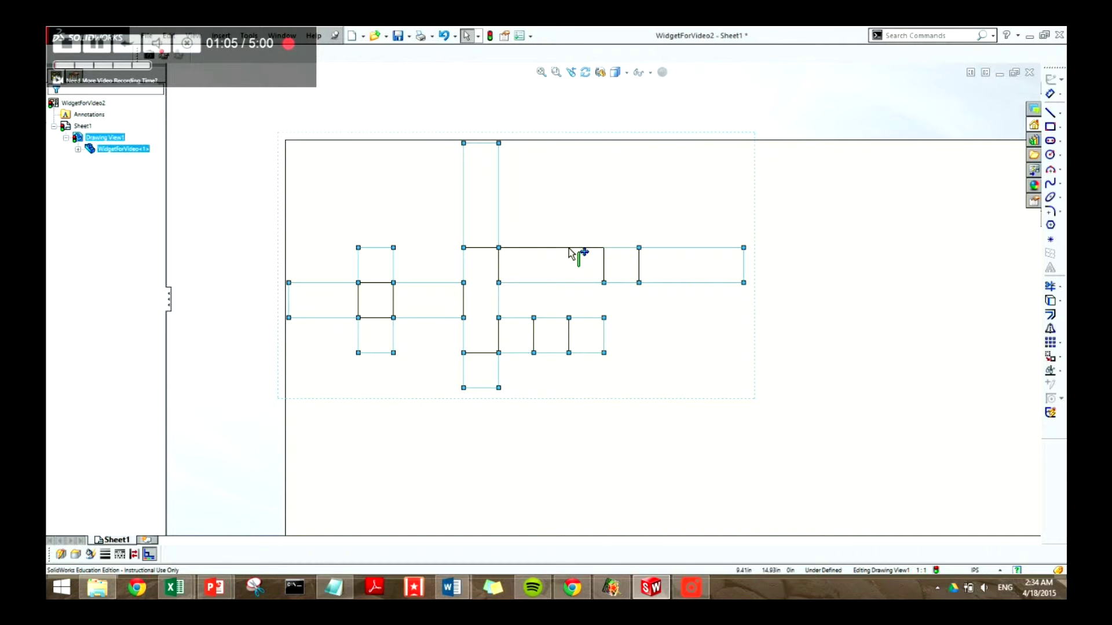
{"action": "left_click", "coordinate": [562, 253], "text": "ctrl"}
{"action": "left_click", "coordinate": [563, 250], "text": "ctrl"}
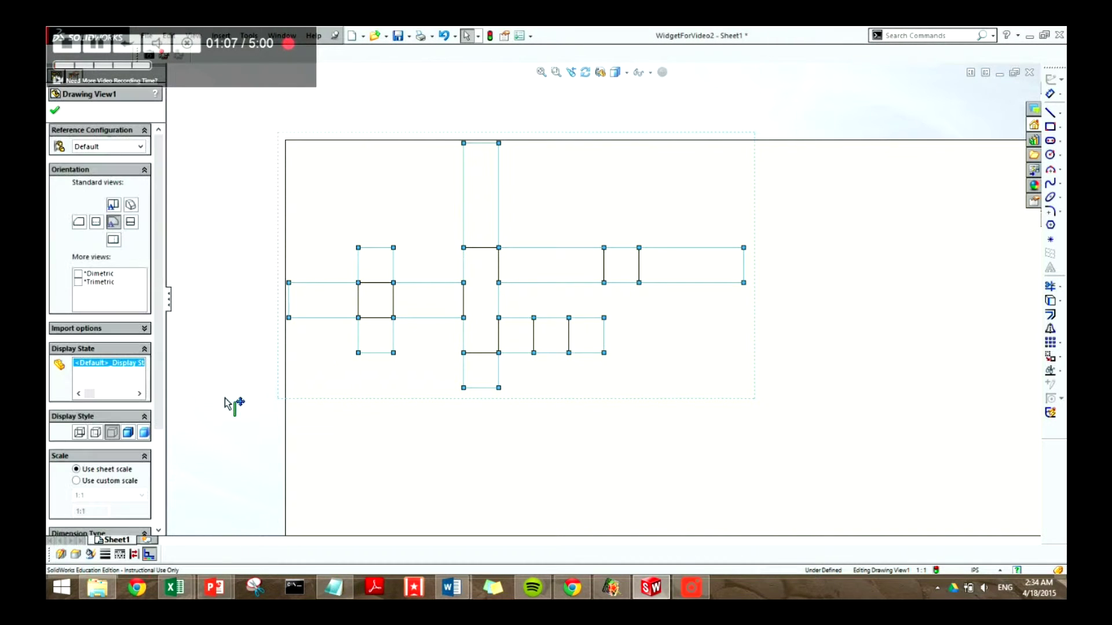
{"action": "left_click", "coordinate": [90, 553]}
{"action": "left_click", "coordinate": [498, 235]}
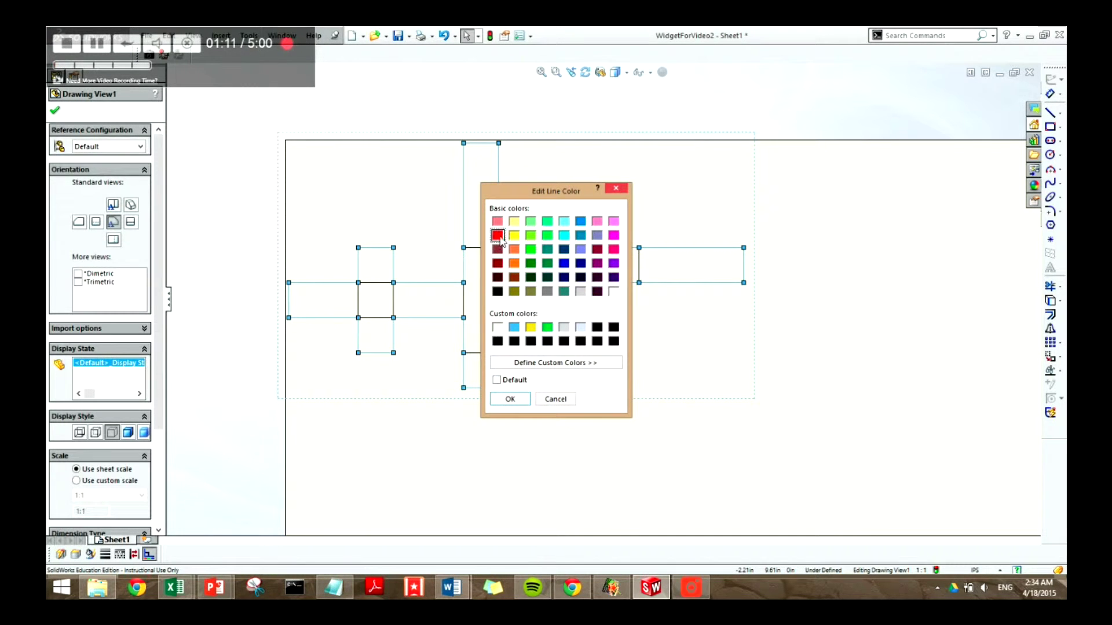
{"action": "left_click", "coordinate": [510, 399]}
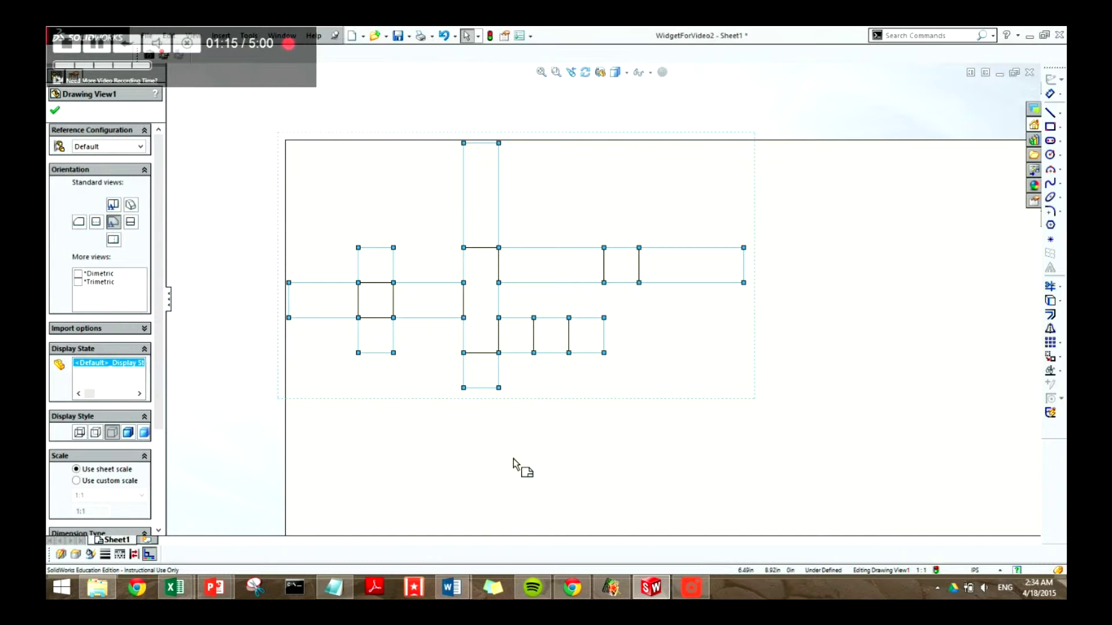
{"action": "left_click", "coordinate": [533, 443]}
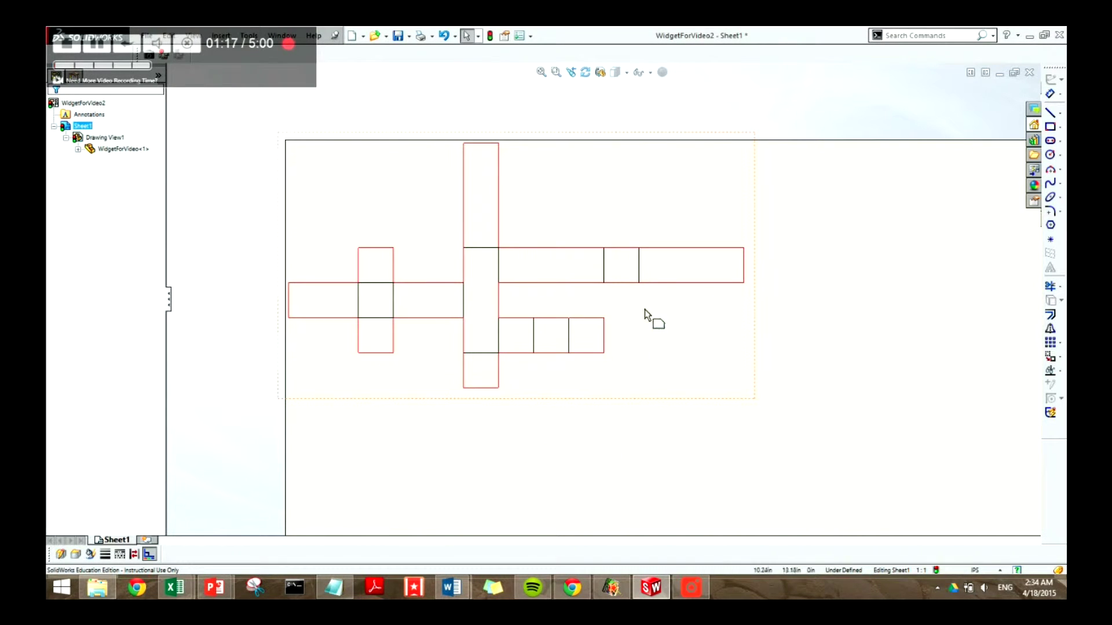
Select the interior fold lines between the flat pattern's squares and set their line color to blue
{"action": "left_click", "coordinate": [639, 269]}
{"action": "left_click", "coordinate": [605, 274], "text": "ctrl"}
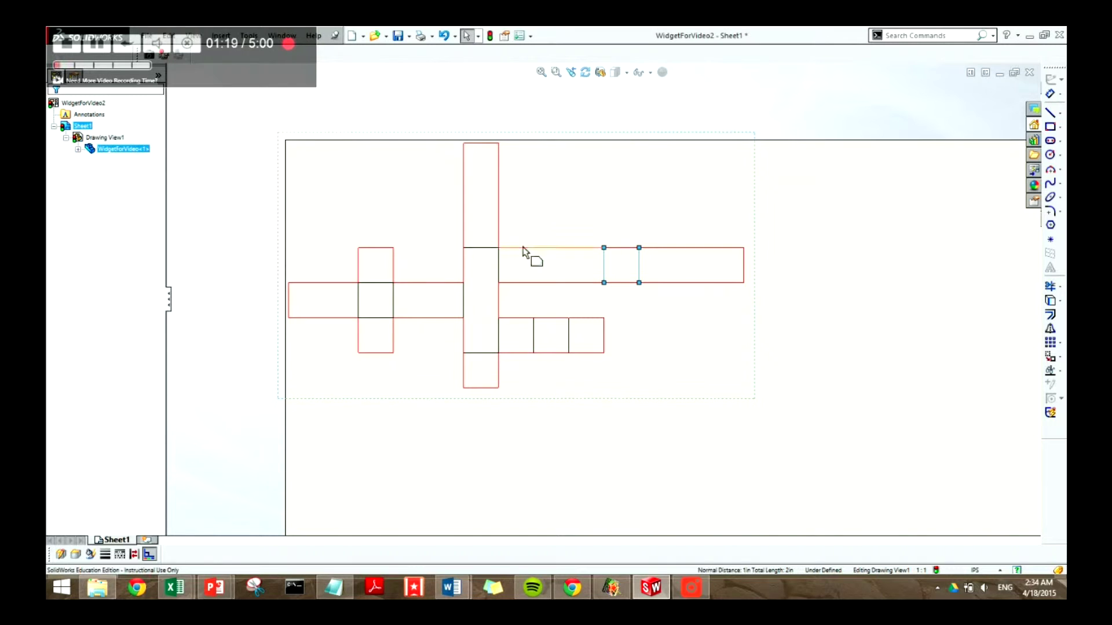
{"action": "left_click", "coordinate": [486, 247], "text": "ctrl"}
{"action": "left_click", "coordinate": [499, 265], "text": "ctrl"}
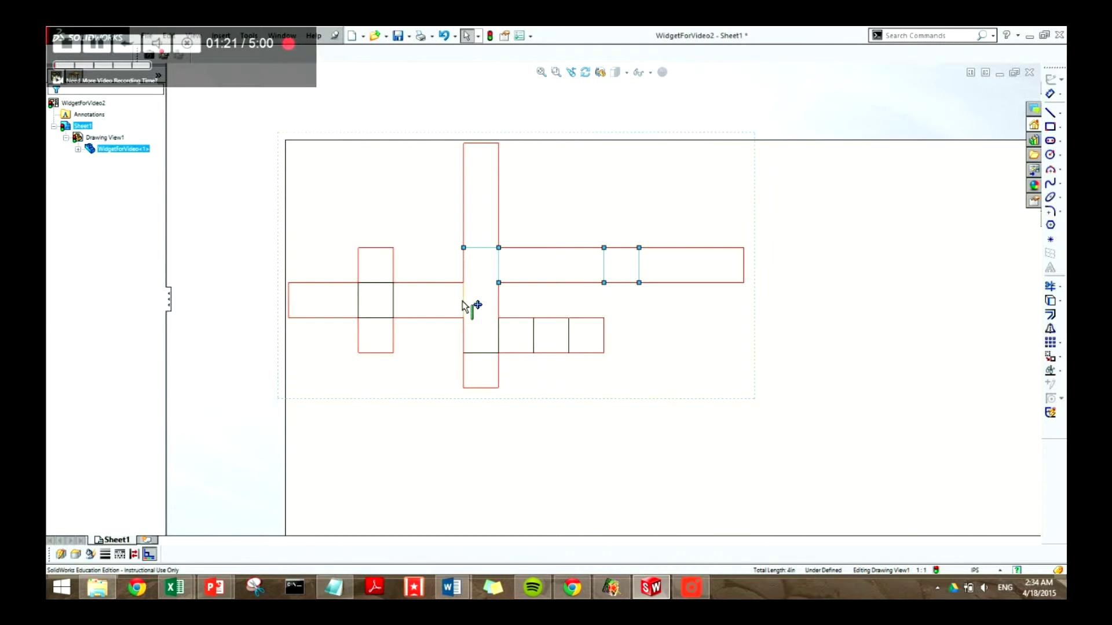
{"action": "left_click", "coordinate": [377, 283], "text": "ctrl"}
{"action": "left_click", "coordinate": [359, 299], "text": "ctrl"}
{"action": "left_click", "coordinate": [374, 318], "text": "ctrl"}
{"action": "left_click", "coordinate": [478, 353], "text": "ctrl"}
{"action": "left_click", "coordinate": [499, 345], "text": "ctrl"}
{"action": "left_click", "coordinate": [568, 340], "text": "ctrl"}
{"action": "left_click", "coordinate": [91, 554]}
{"action": "left_click", "coordinate": [564, 263]}
{"action": "left_click", "coordinate": [503, 400]}
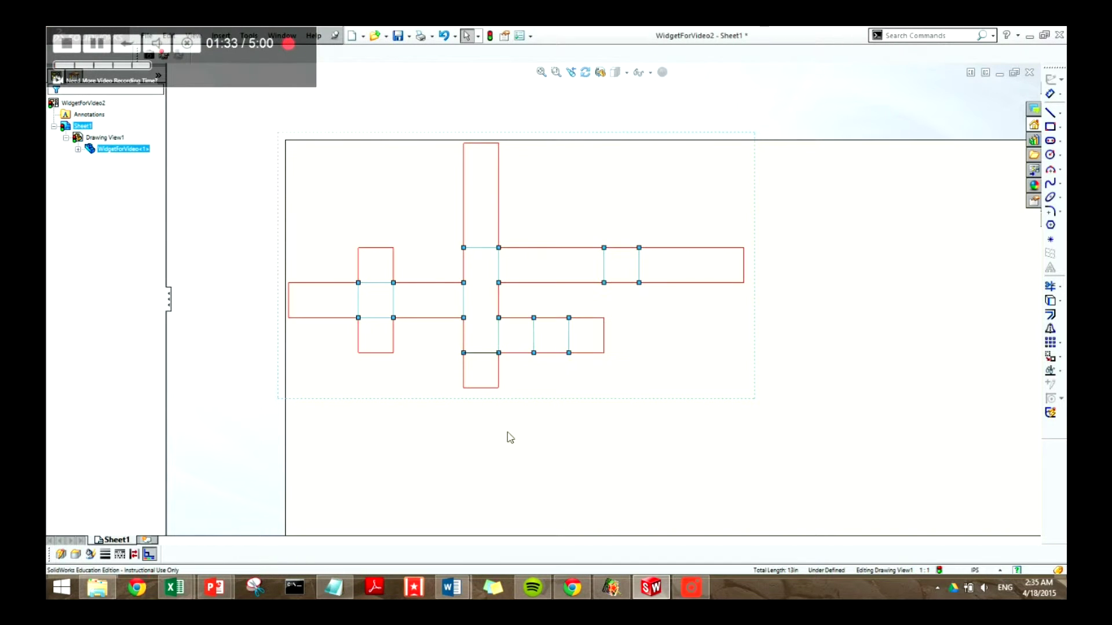
{"action": "left_click", "coordinate": [535, 446]}
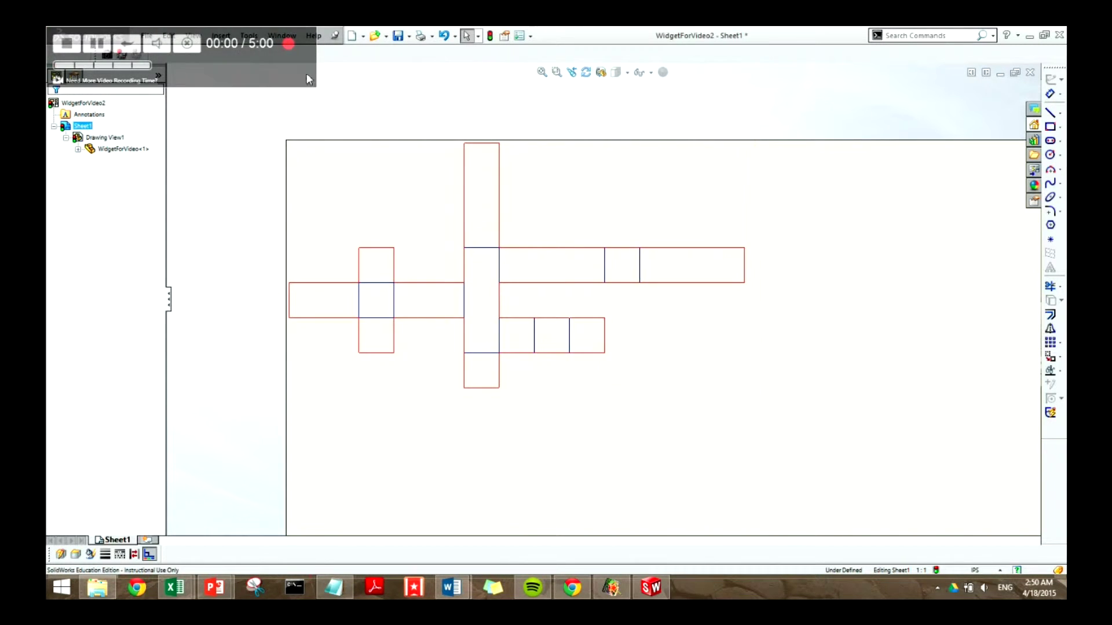
Print the current sheet to the VLS6.60 laser printer with all line thicknesses at 0.002 in
{"action": "left_click_drag", "start_coordinate": [307, 73], "coordinate": [1006, 72]}
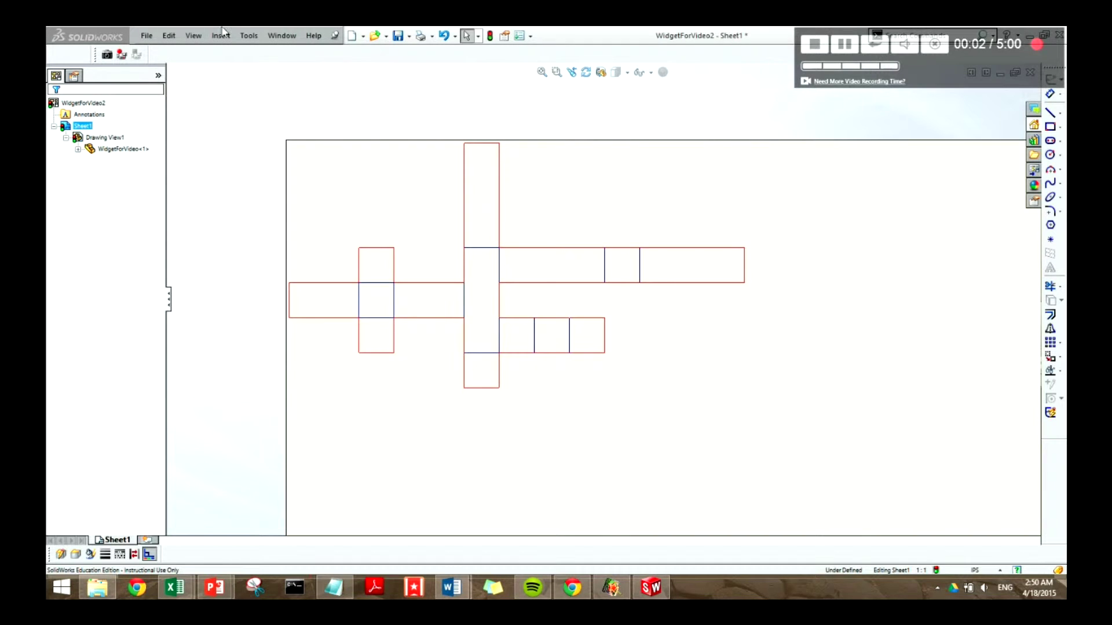
{"action": "left_click", "coordinate": [146, 35]}
{"action": "left_click", "coordinate": [186, 179]}
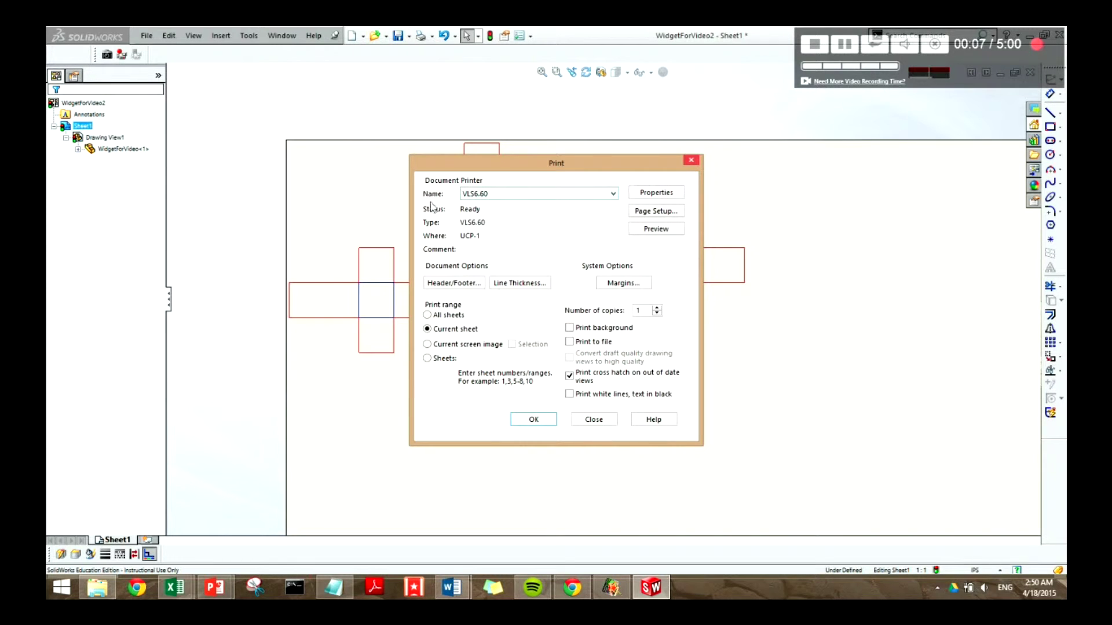
{"action": "left_click", "coordinate": [517, 284]}
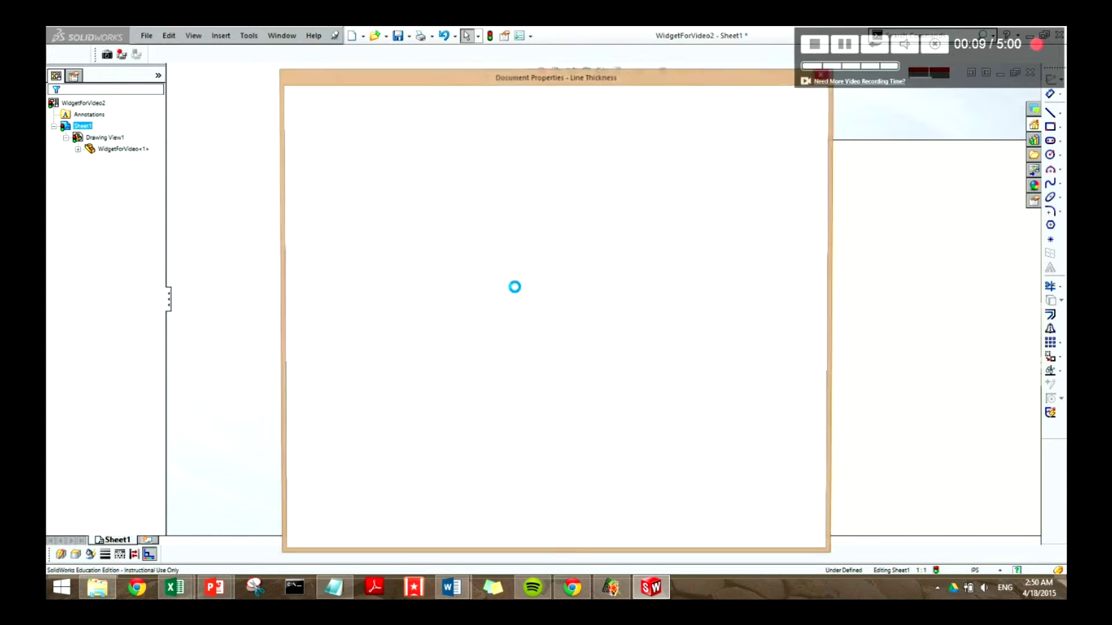
{"action": "key", "text": "Tab"}
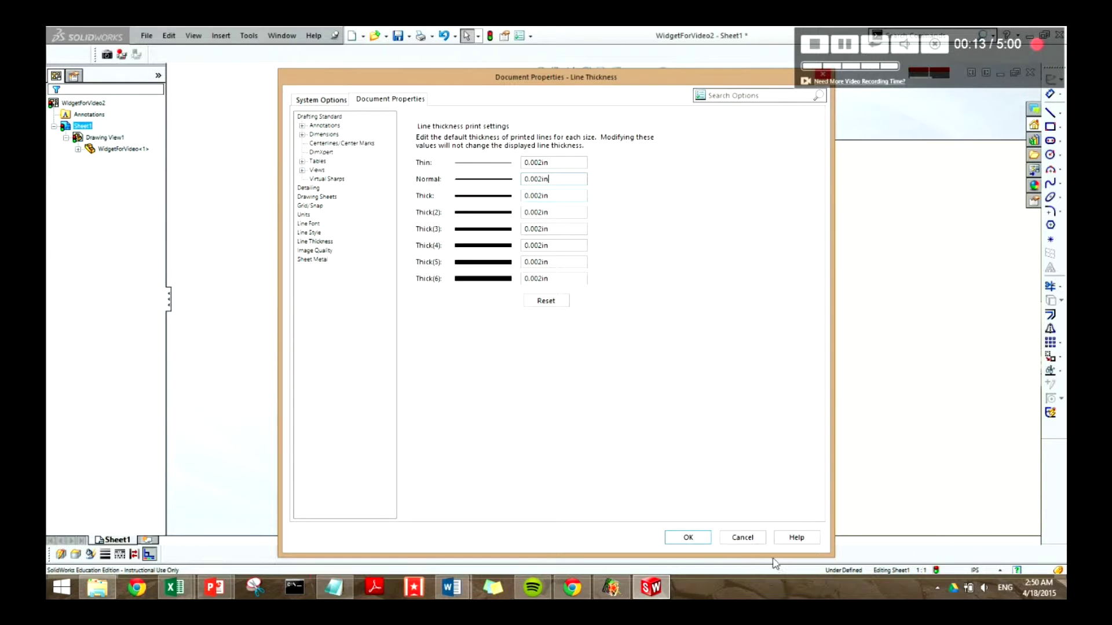
{"action": "left_click", "coordinate": [701, 537]}
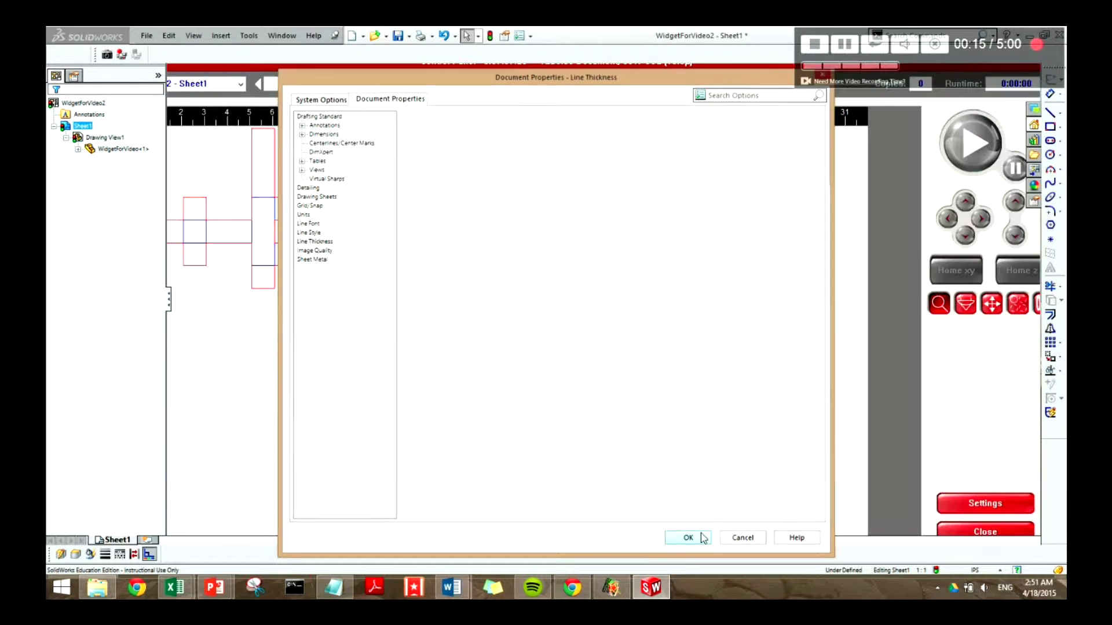
{"action": "left_click", "coordinate": [525, 421]}
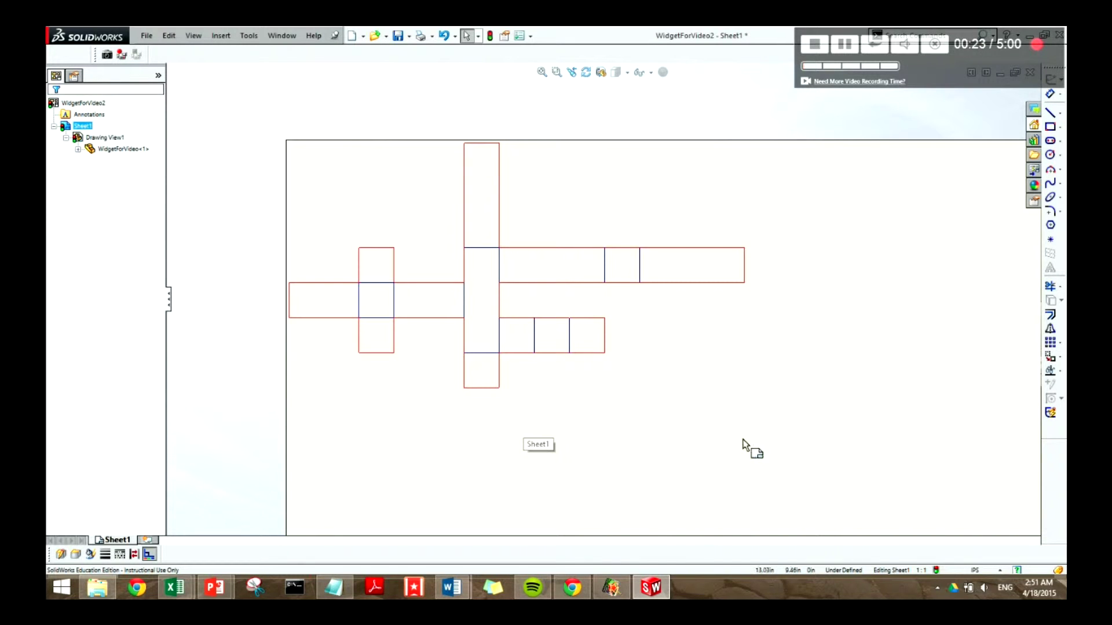
Switch to the VLS6.60 laser control panel, look over its system setup and return to the job viewer
{"action": "left_click", "coordinate": [937, 587]}
{"action": "left_click", "coordinate": [936, 502]}
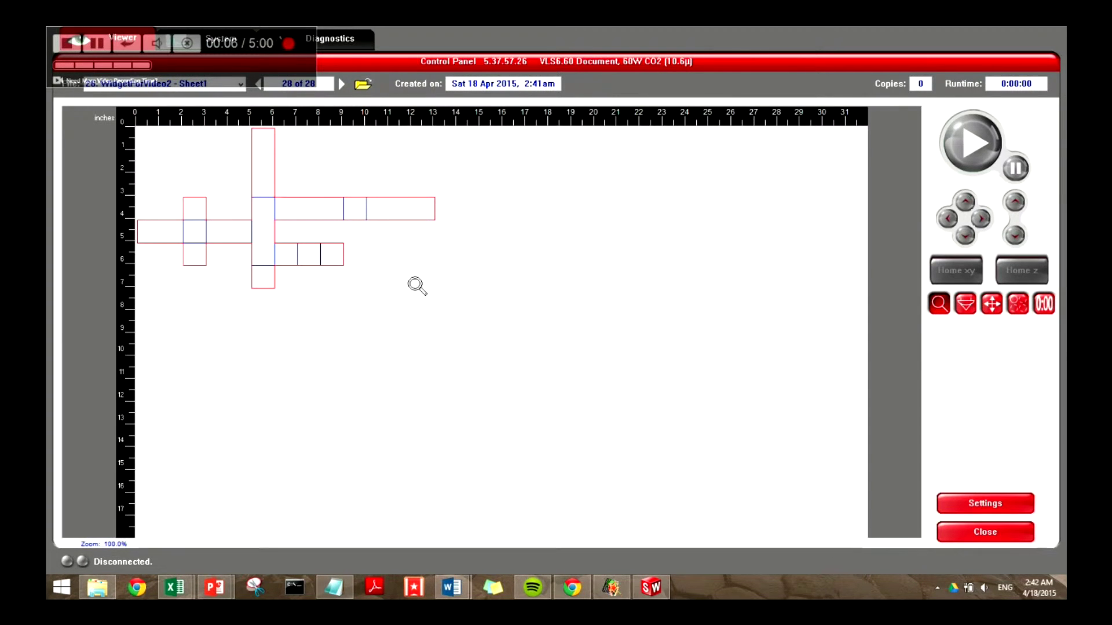
{"action": "left_click_drag", "start_coordinate": [251, 54], "coordinate": [1030, 61]}
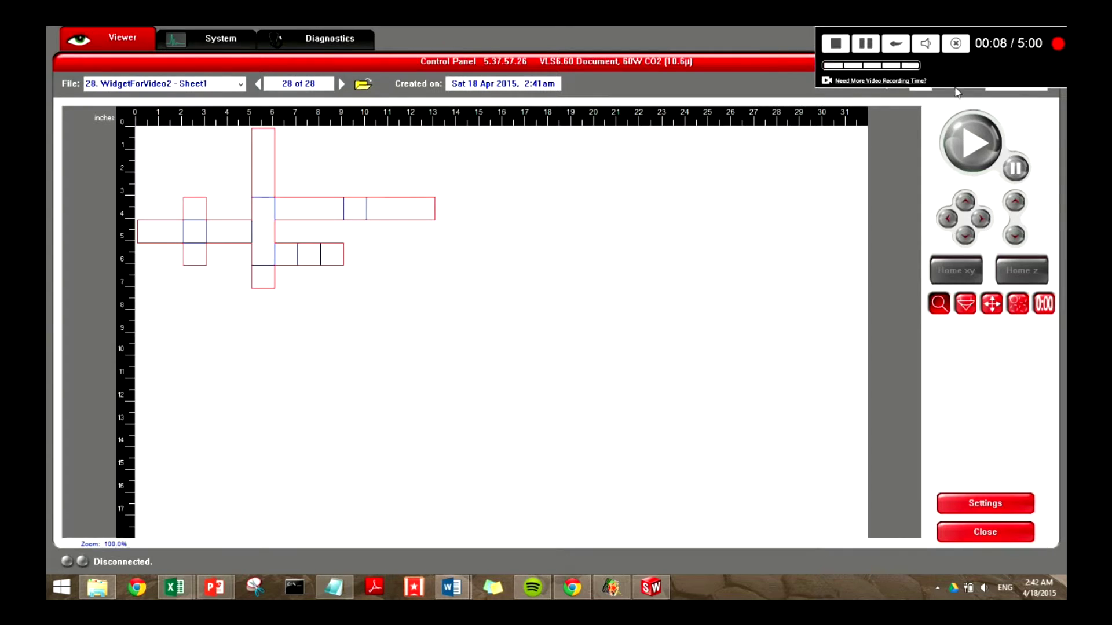
{"action": "left_click", "coordinate": [206, 41]}
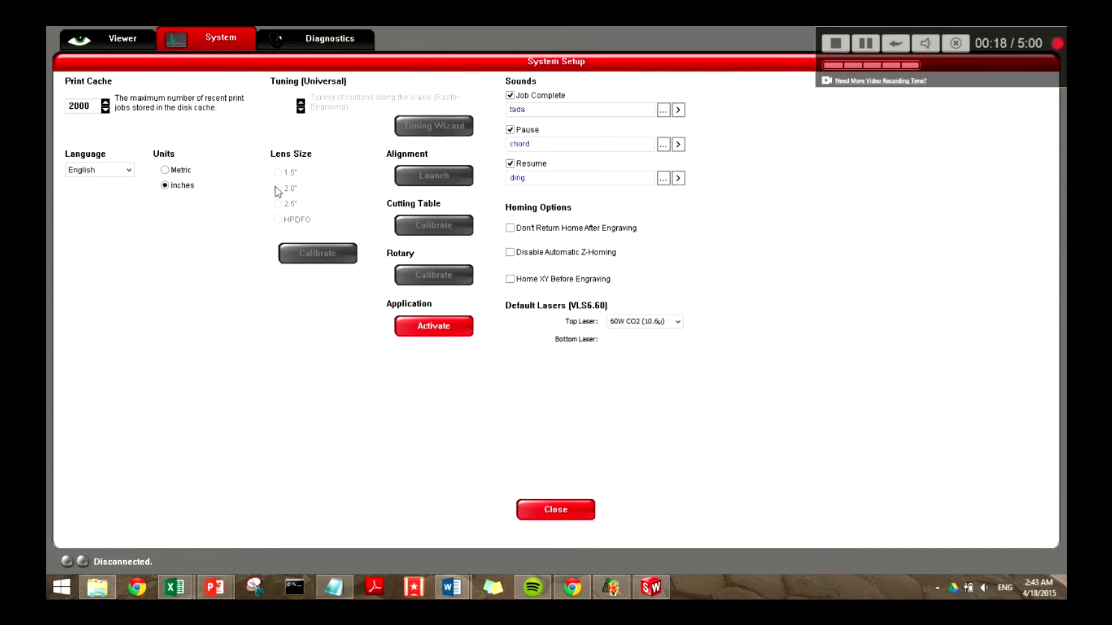
{"action": "left_click", "coordinate": [118, 40]}
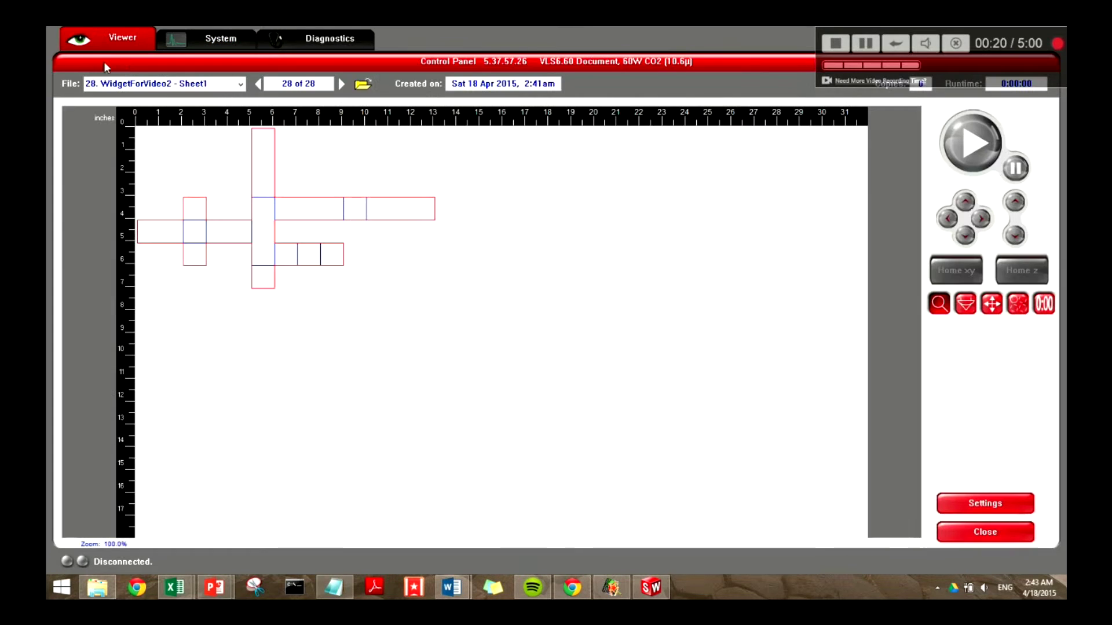
In the laser settings, choose Construction Paper under Natural > Paper with a material thickness of 0.015" and apply it
{"action": "left_click", "coordinate": [959, 503]}
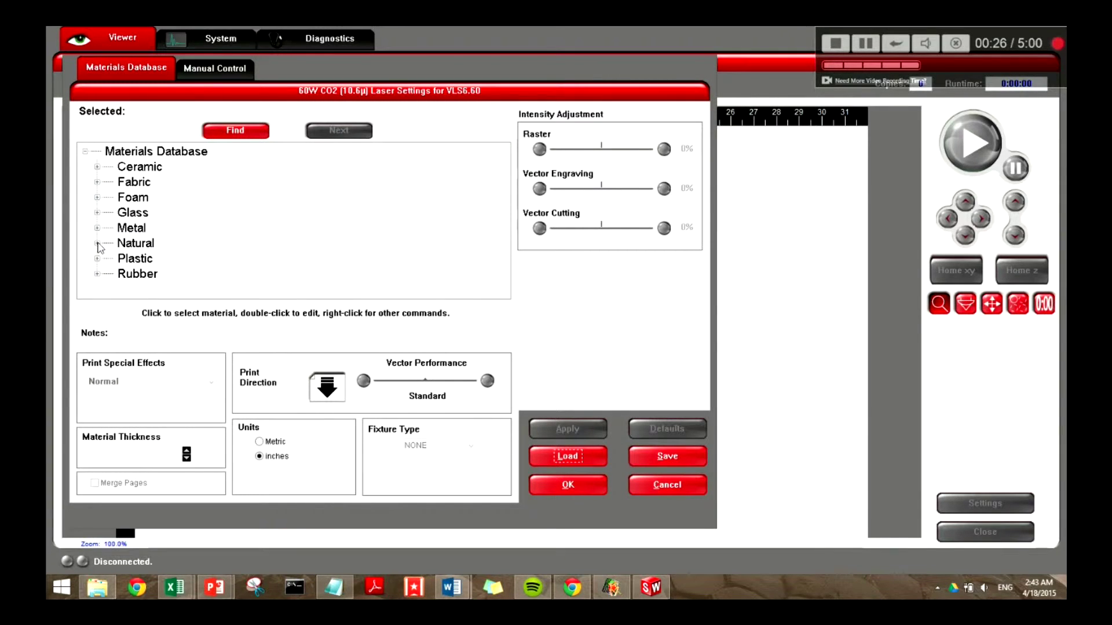
{"action": "left_click", "coordinate": [97, 244]}
{"action": "left_click", "coordinate": [108, 228]}
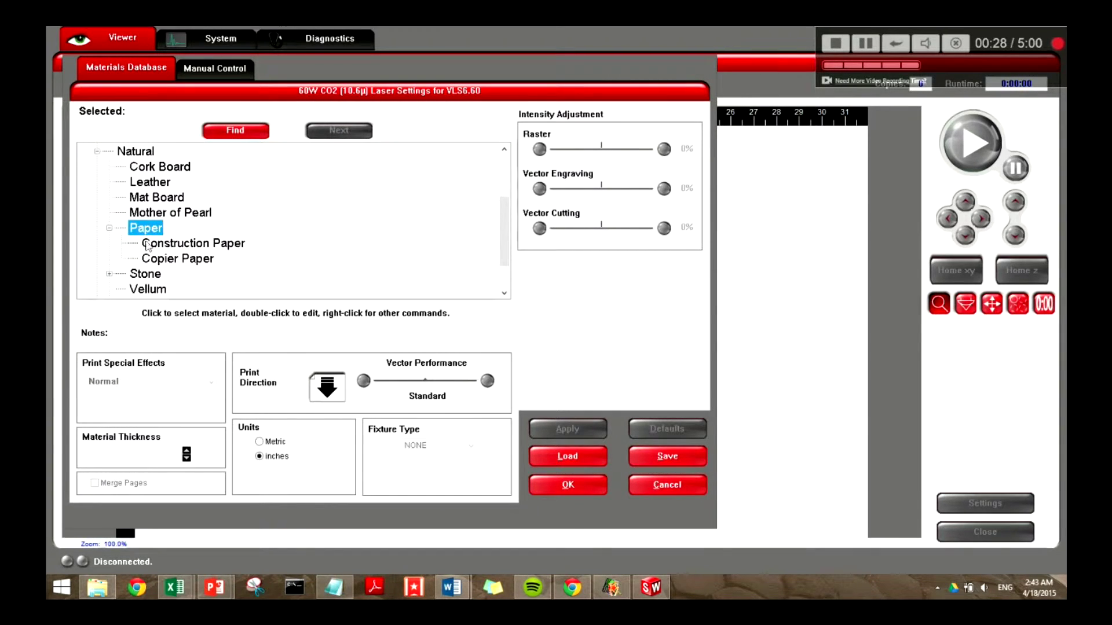
{"action": "left_click", "coordinate": [186, 244]}
{"action": "left_click_drag", "start_coordinate": [158, 454], "coordinate": [149, 455]}
{"action": "type", "text": "15"}
{"action": "left_click", "coordinate": [568, 429]}
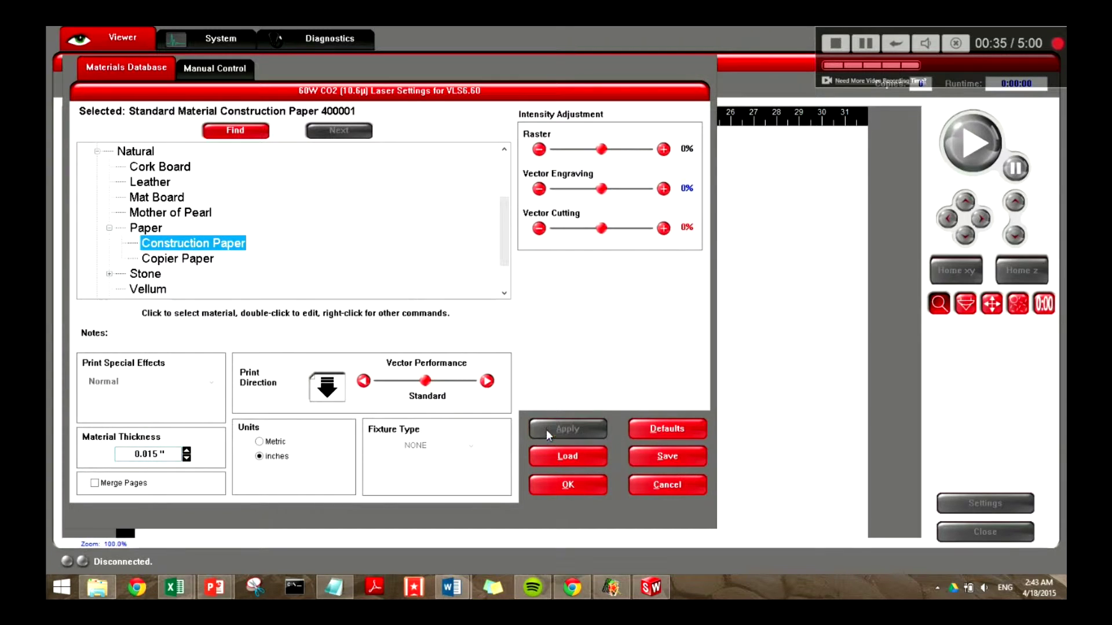
Open the manual laser settings and try to set the Black color's mode to Skip
{"action": "left_click", "coordinate": [194, 69]}
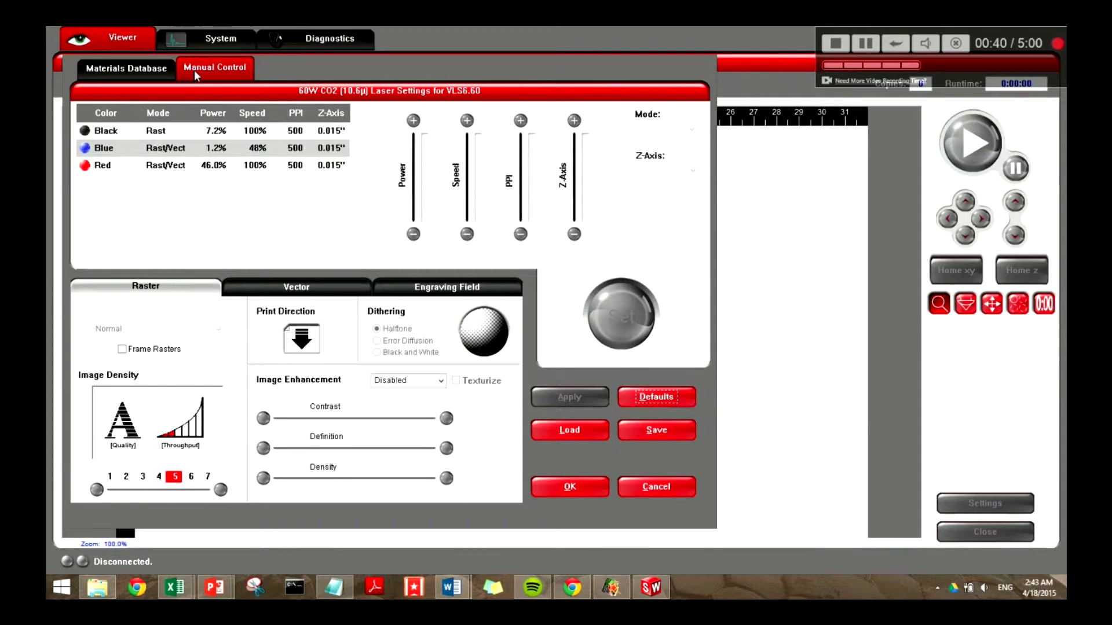
{"action": "left_click", "coordinate": [162, 131]}
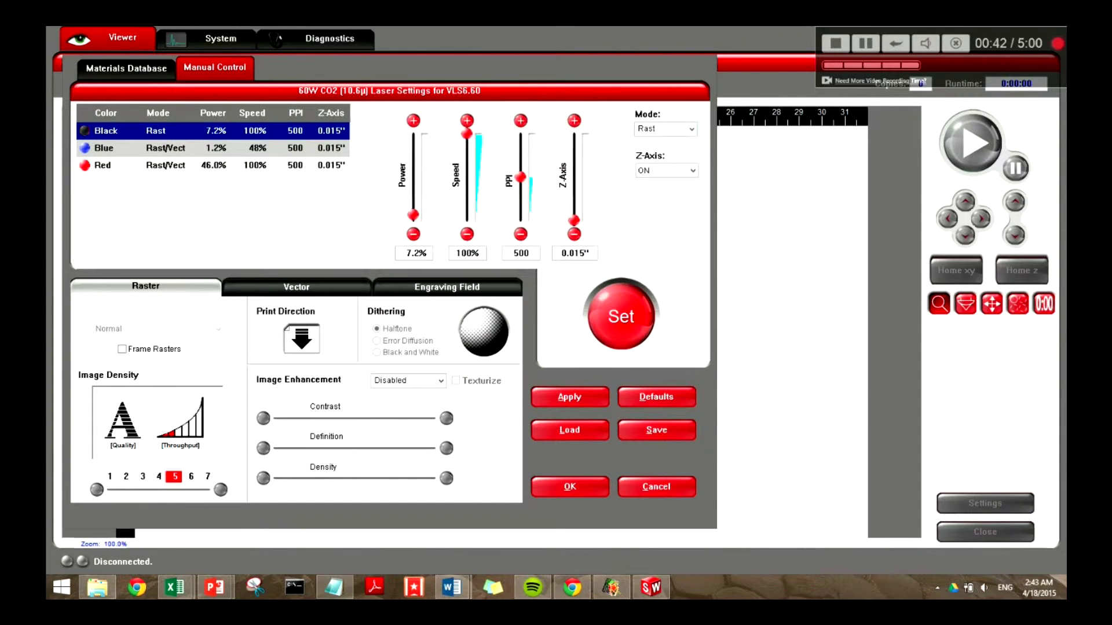
{"action": "left_click", "coordinate": [686, 130]}
{"action": "left_click", "coordinate": [678, 155]}
{"action": "left_click", "coordinate": [217, 149]}
{"action": "left_click", "coordinate": [621, 317]}
{"action": "left_click", "coordinate": [570, 397]}
Set the Black color's mode to Skip in the manual laser settings and apply it
{"action": "left_click", "coordinate": [181, 131]}
{"action": "left_click", "coordinate": [691, 129]}
{"action": "left_click", "coordinate": [669, 155]}
{"action": "left_click", "coordinate": [620, 316]}
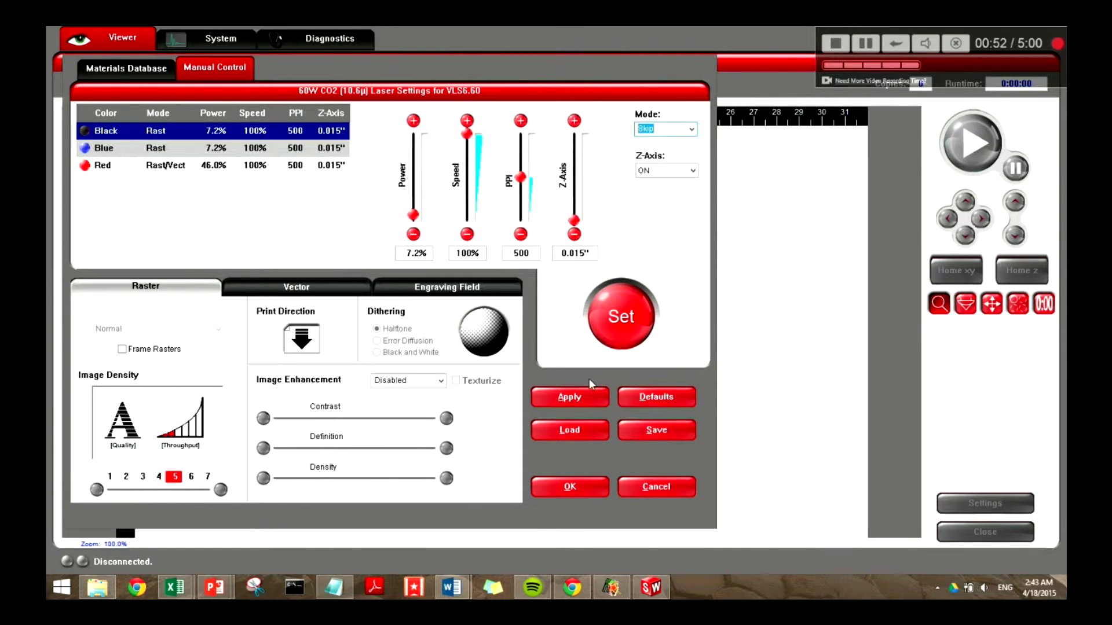
{"action": "left_click", "coordinate": [569, 397]}
Set the Blue color's mode to Rast/Vect in the manual laser settings
{"action": "left_click", "coordinate": [177, 149]}
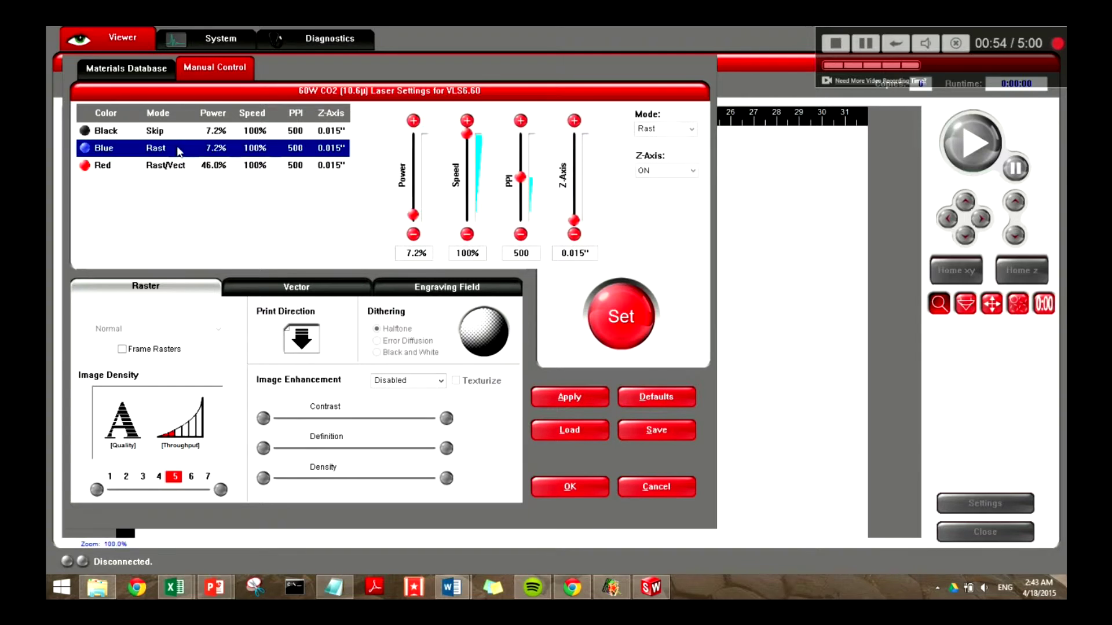
{"action": "left_click", "coordinate": [692, 129]}
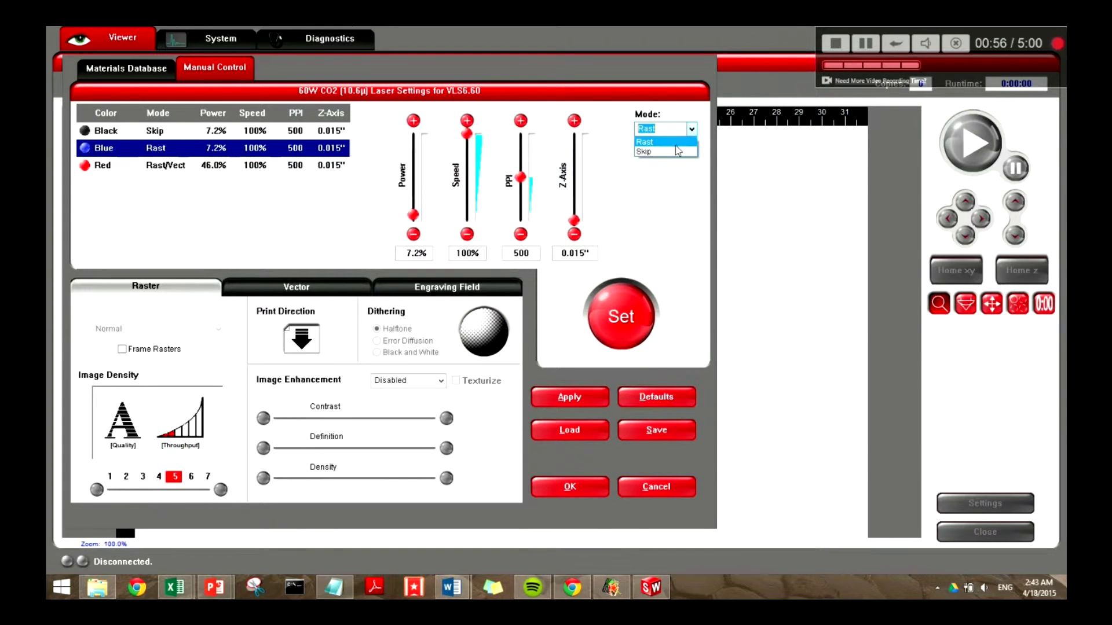
{"action": "left_click", "coordinate": [675, 142]}
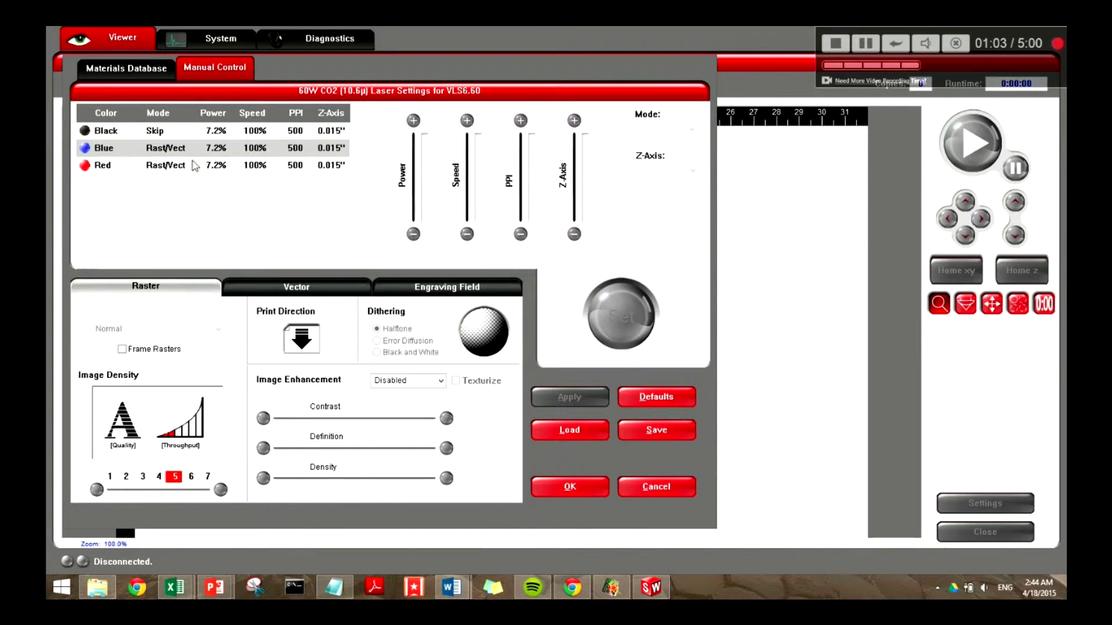
Set the Blue color's power to 25% and its speed to 75%, and apply the values
{"action": "left_click", "coordinate": [216, 149]}
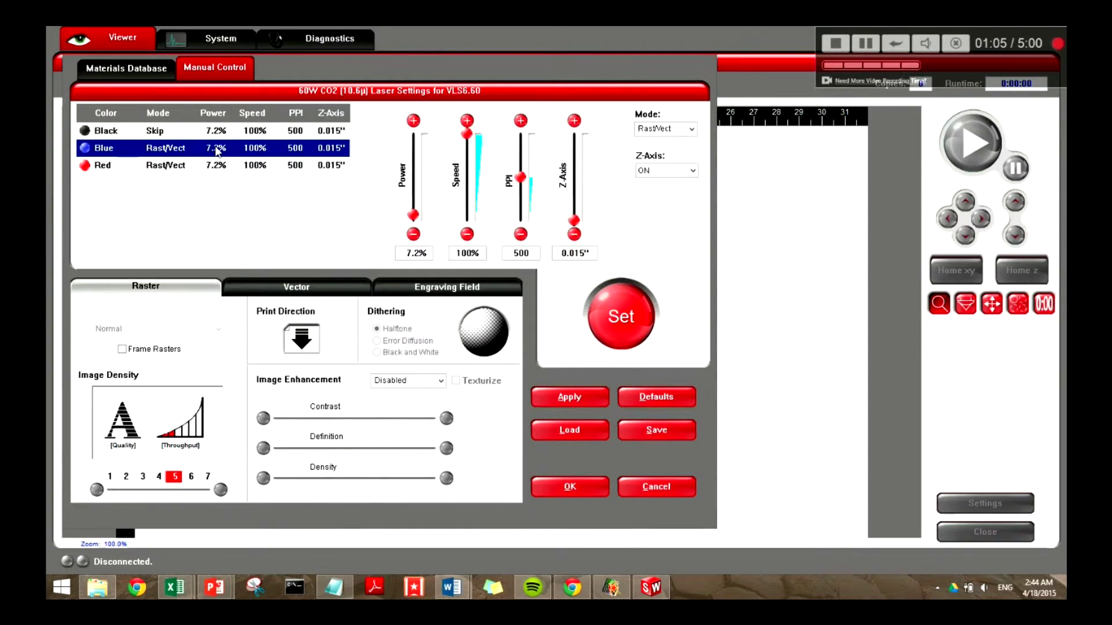
{"action": "left_click_drag", "start_coordinate": [423, 253], "coordinate": [393, 256]}
{"action": "type", "text": "25"}
{"action": "key", "text": "Tab"}
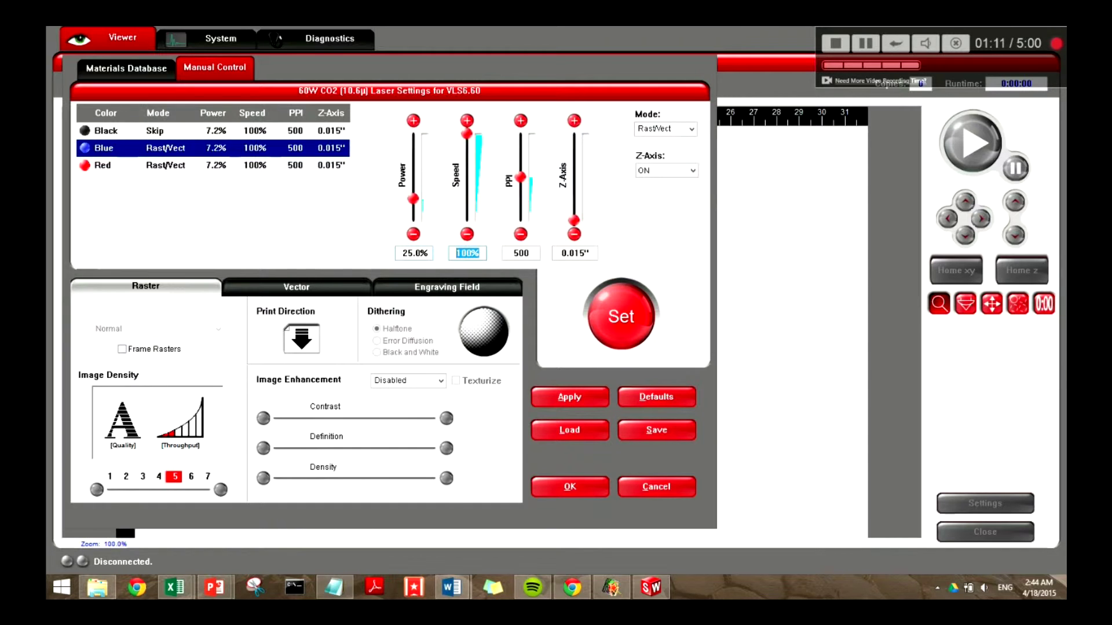
{"action": "type", "text": "75"}
{"action": "key", "text": "Return"}
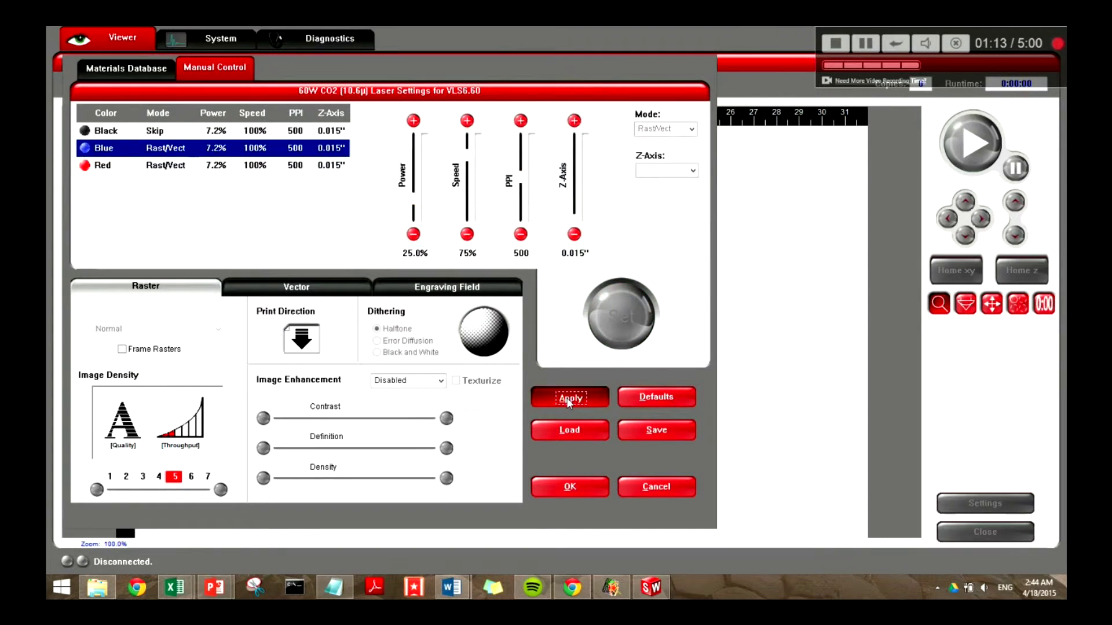
Set the Red color's power to 60% and speed to 70%, apply the values and accept the laser settings
{"action": "left_click", "coordinate": [213, 168]}
{"action": "left_click", "coordinate": [426, 254]}
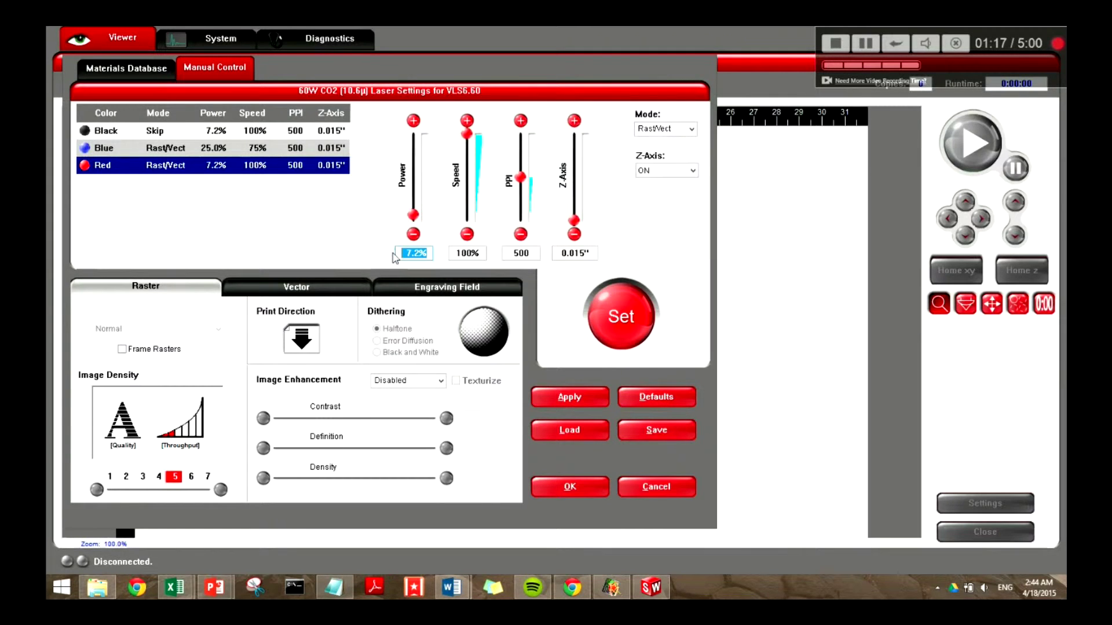
{"action": "type", "text": "60"}
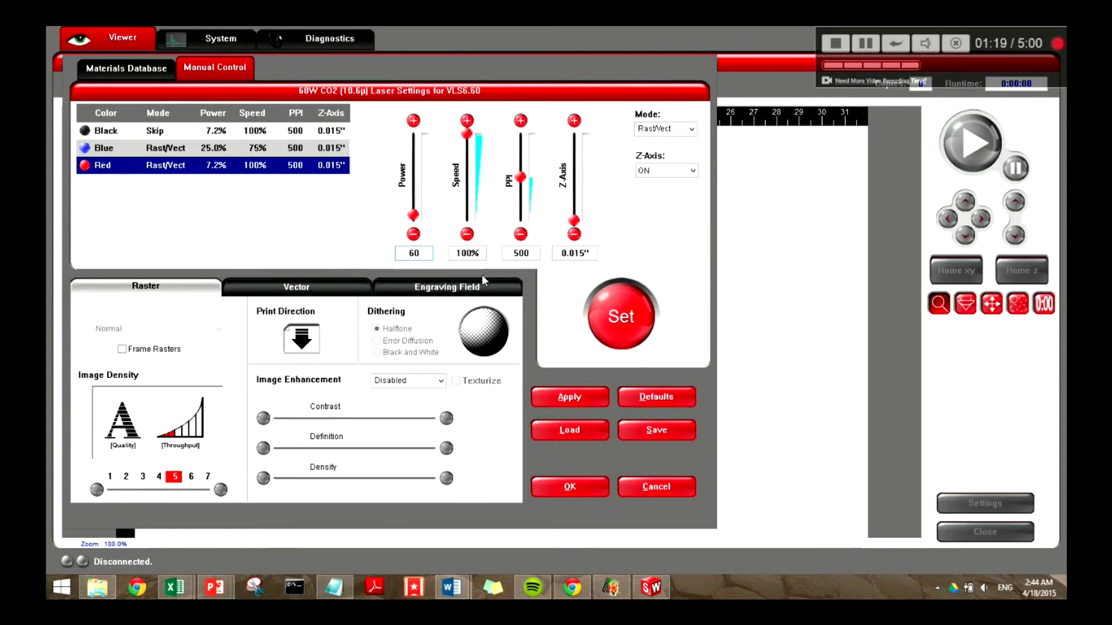
{"action": "key", "text": "Tab"}
{"action": "type", "text": "7"}
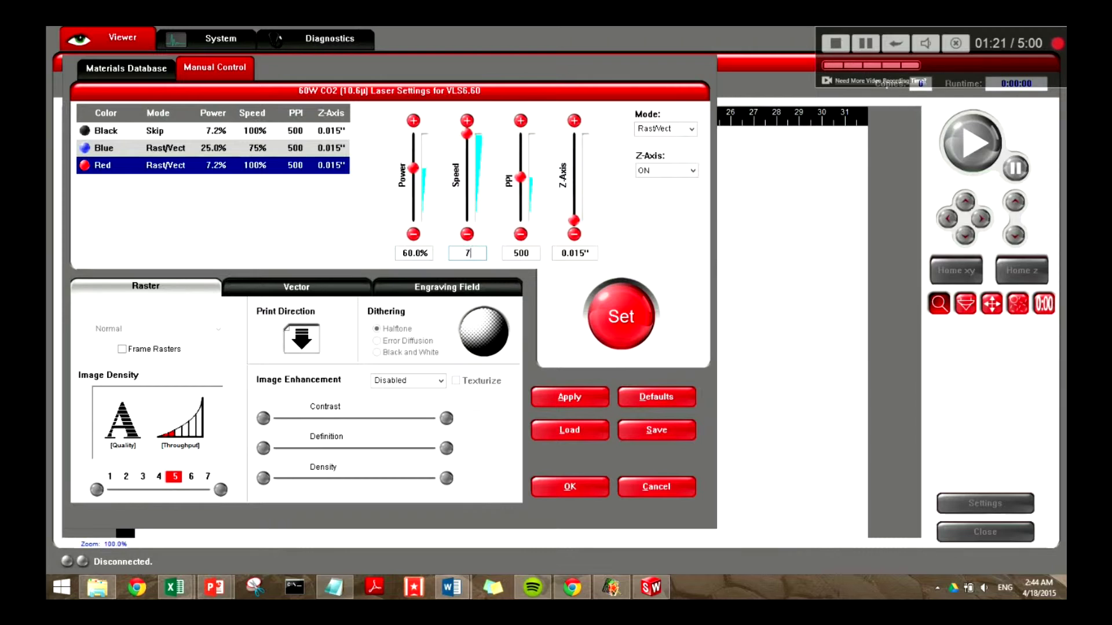
{"action": "left_click", "coordinate": [596, 399]}
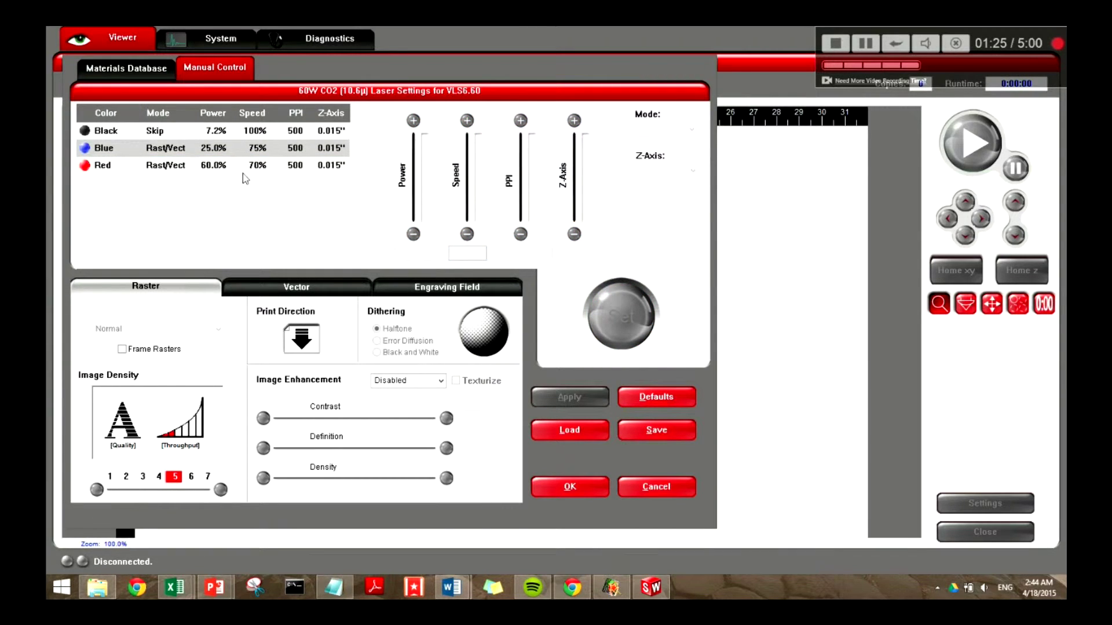
{"action": "left_click", "coordinate": [553, 485]}
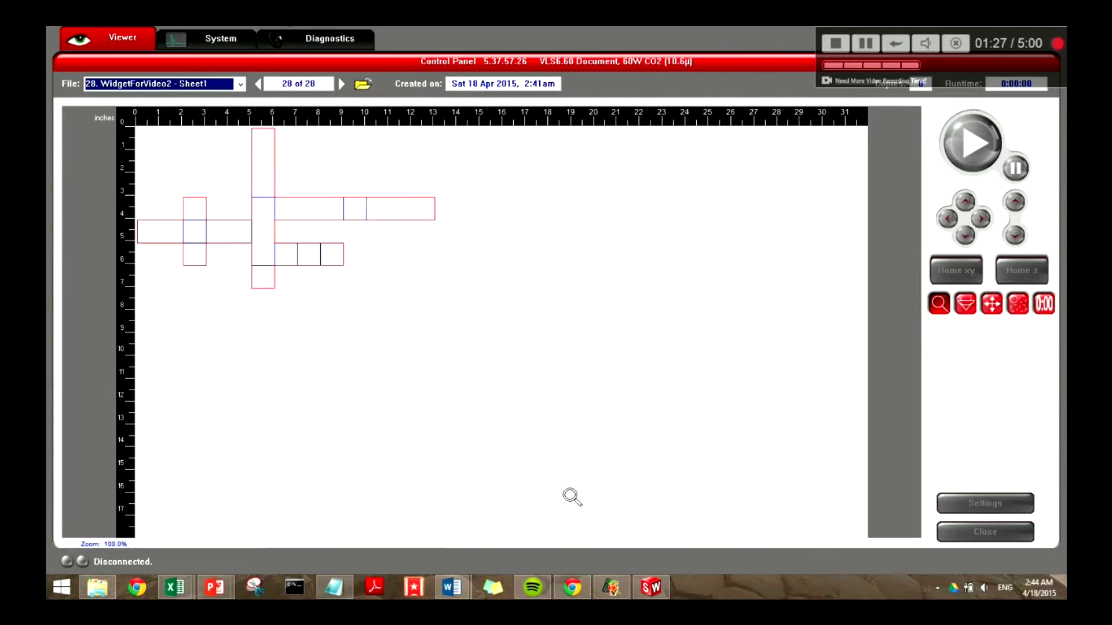